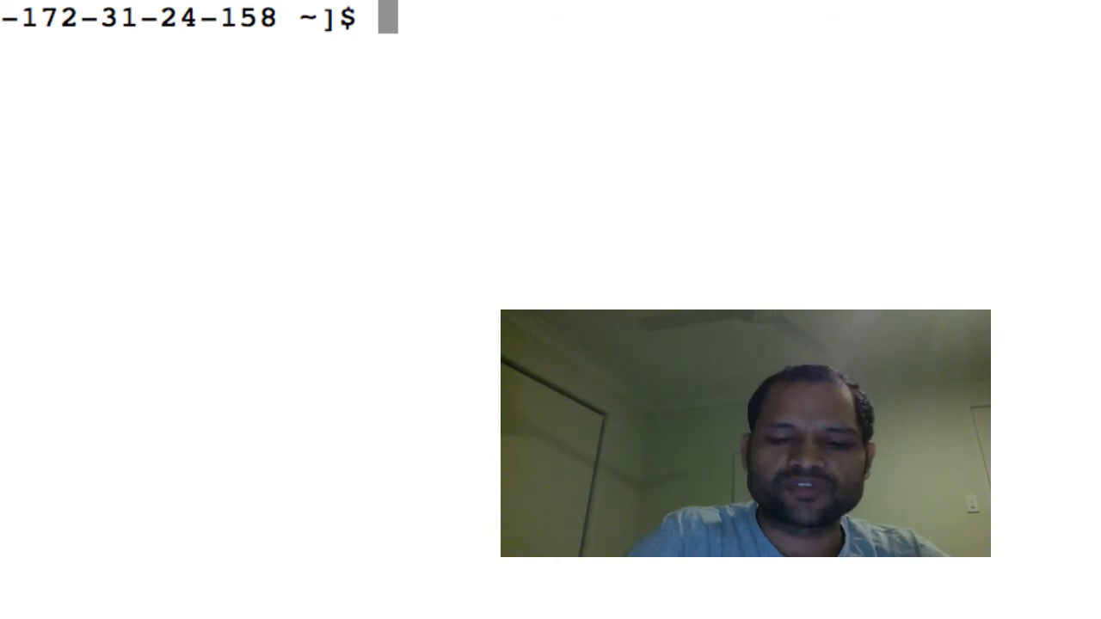
type("sudo ")
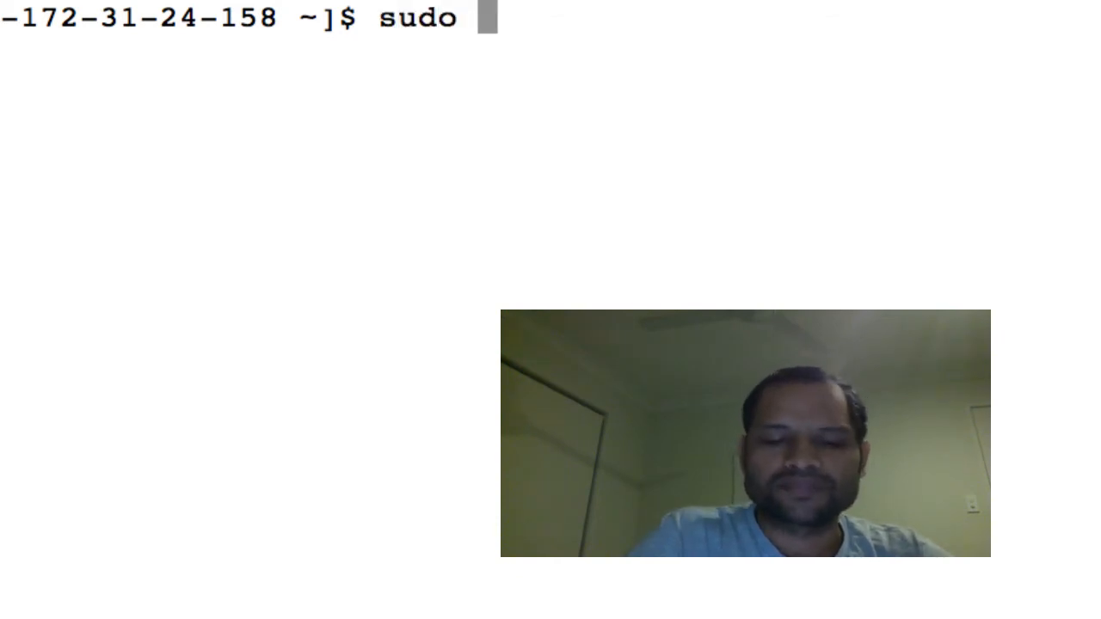
type("syste")
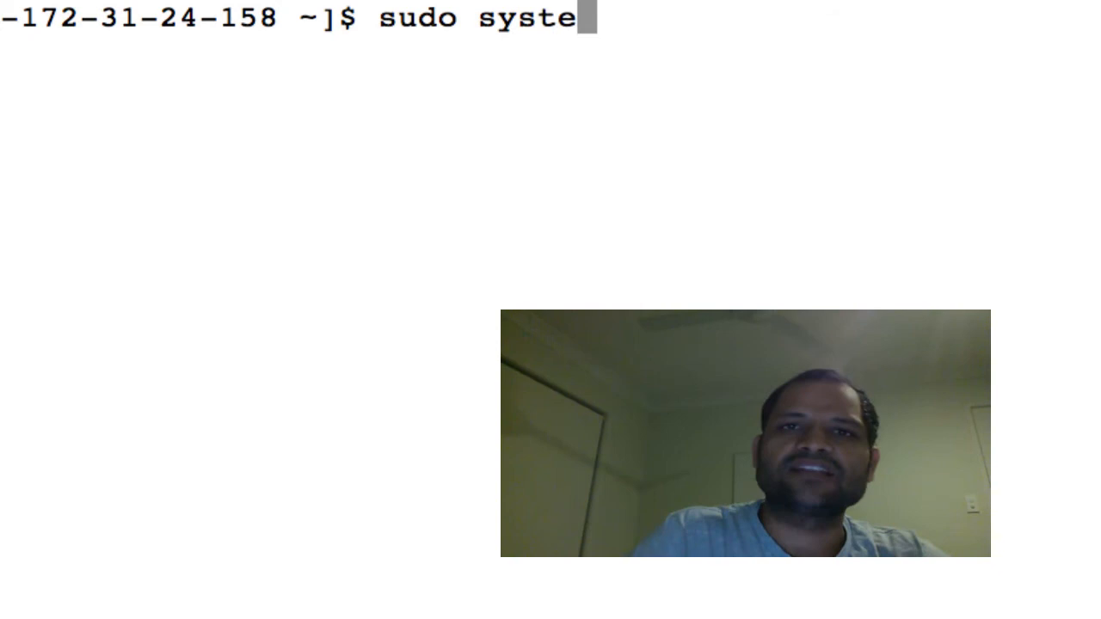
type("mctl ")
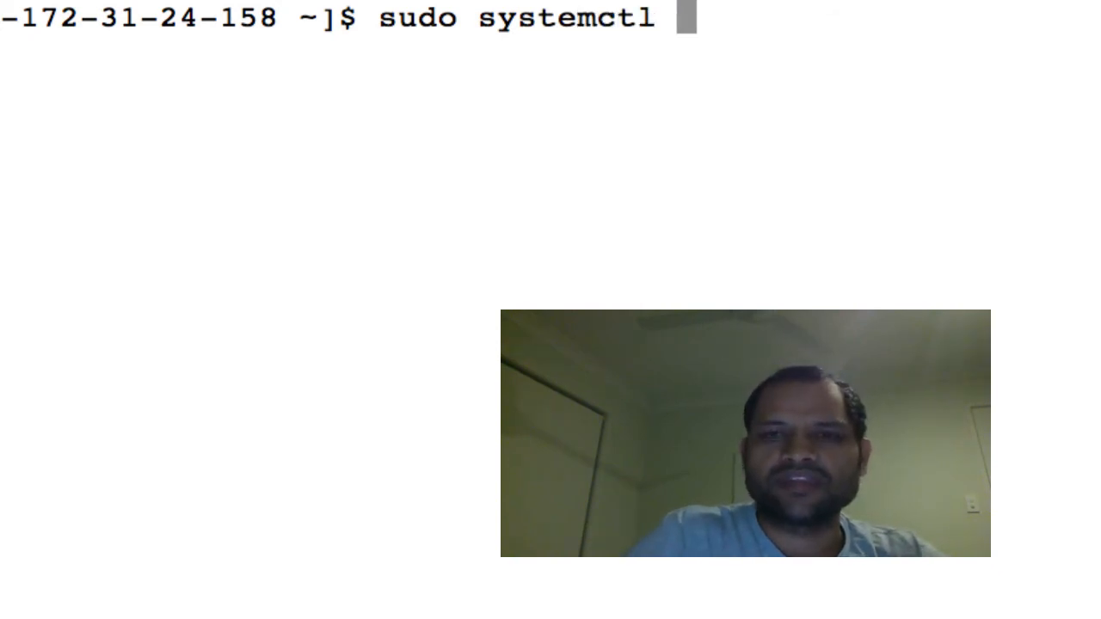
type("enb")
- Correct the typo while composing 'sudo systemctl enable nginx' at the prompt
key("BackSpace")
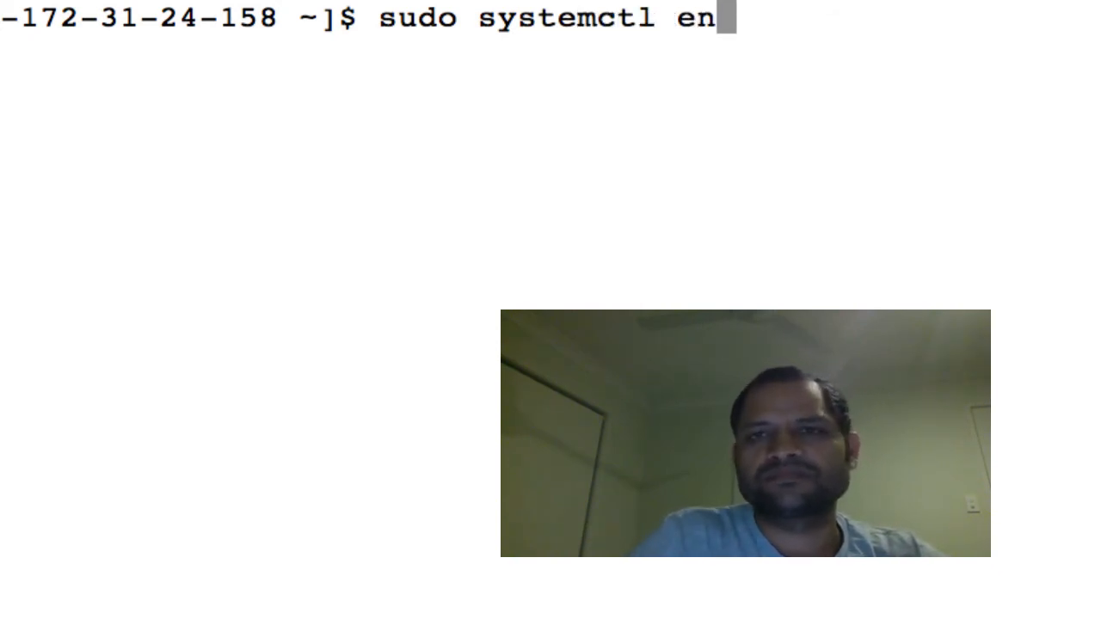
type("able n")
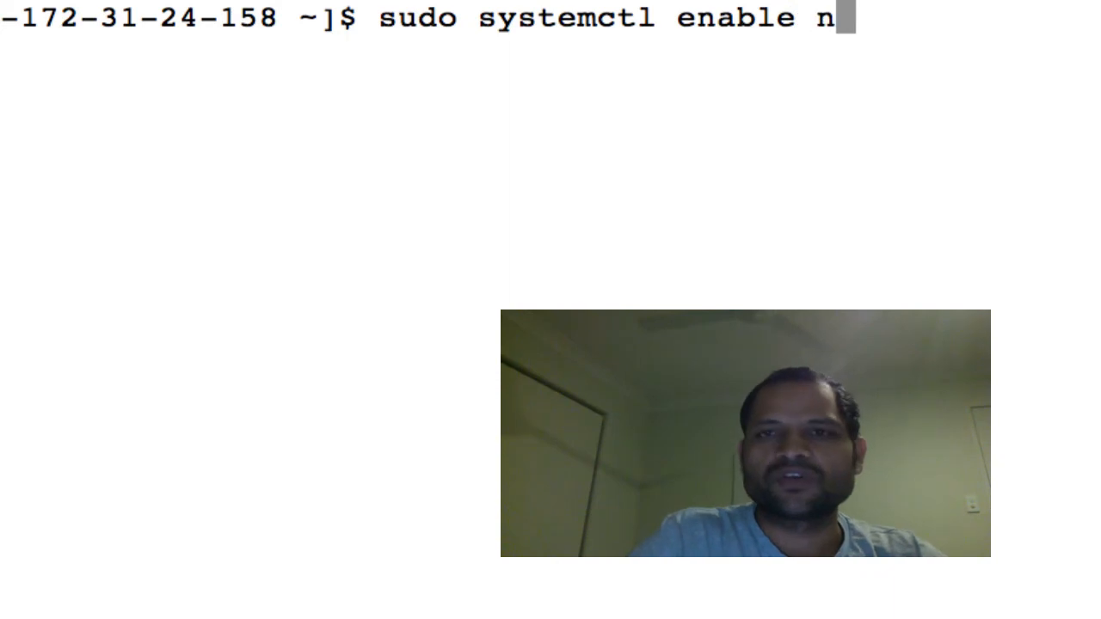
type("ginx")
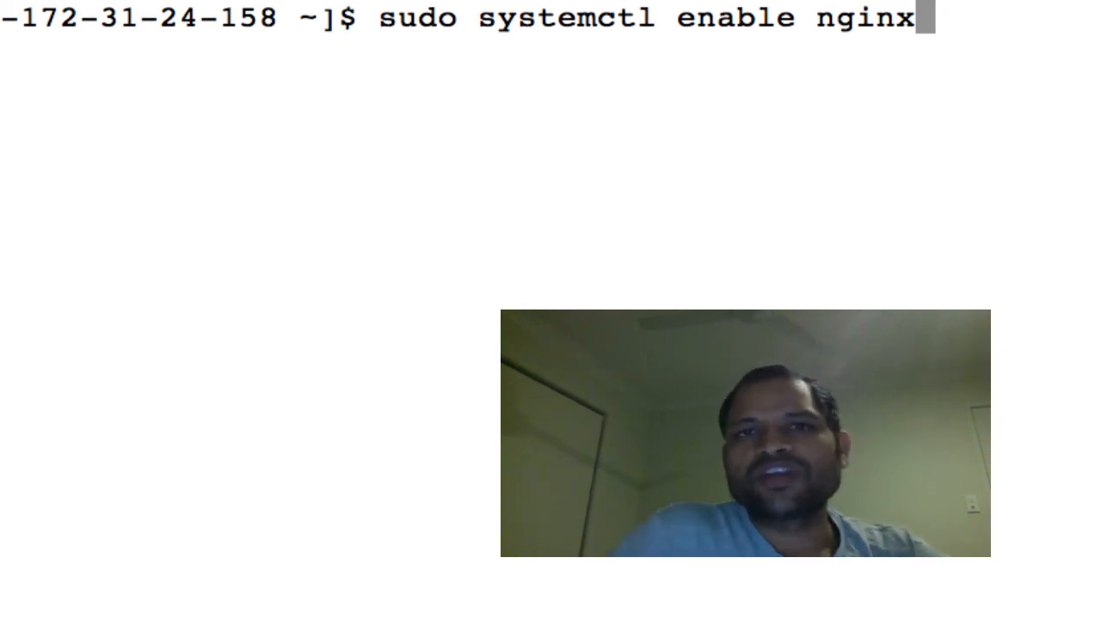
- Execute 'sudo systemctl enable nginx', which returns silently to a fresh prompt
key("Return")
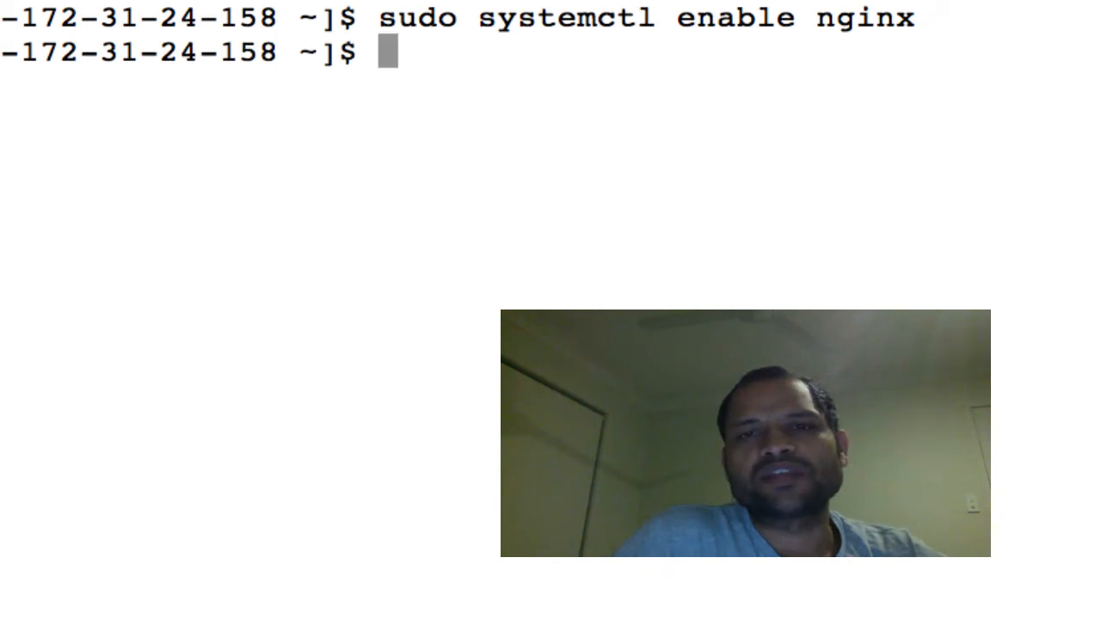